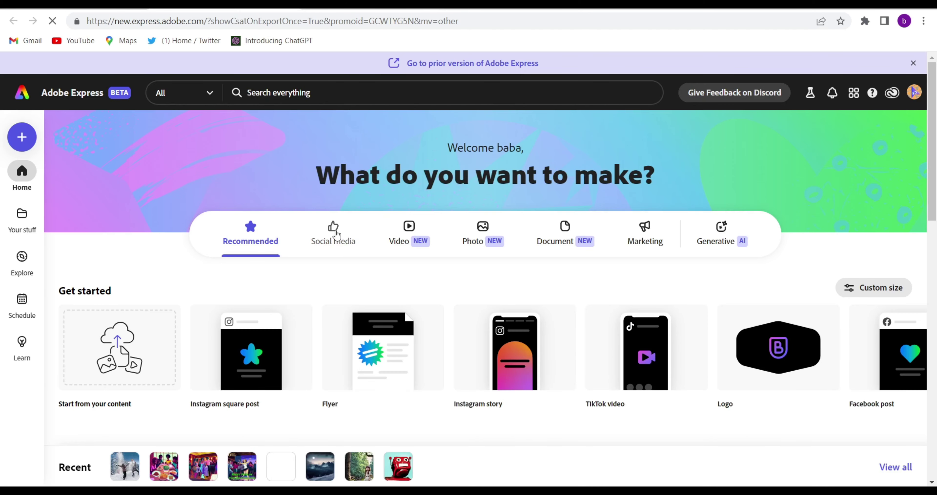
# Step: Create a blank Instagram square post from scratch, choosing it from the social media formats
pyautogui.click(336, 234)
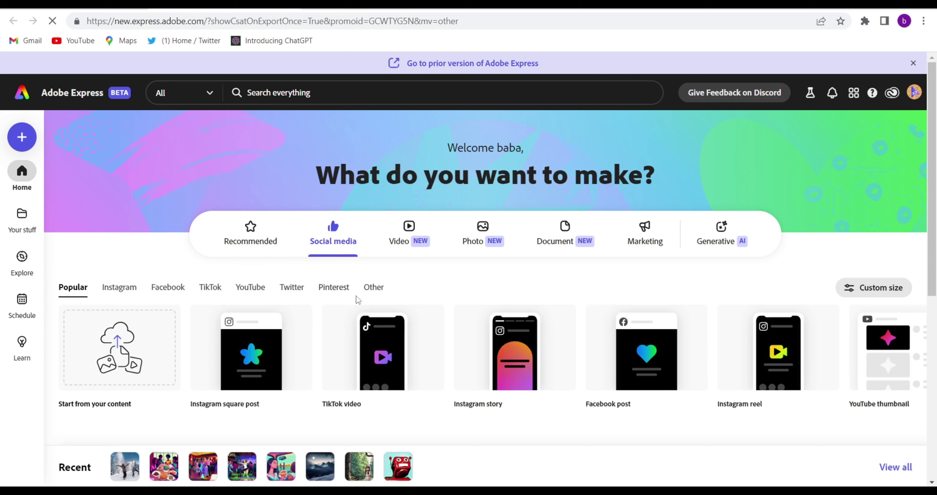
pyautogui.moveTo(268, 362)
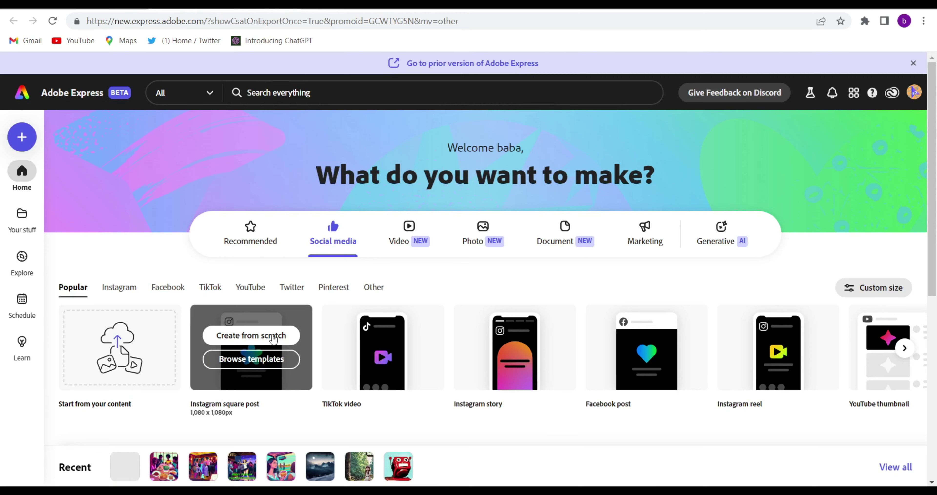
pyautogui.click(273, 335)
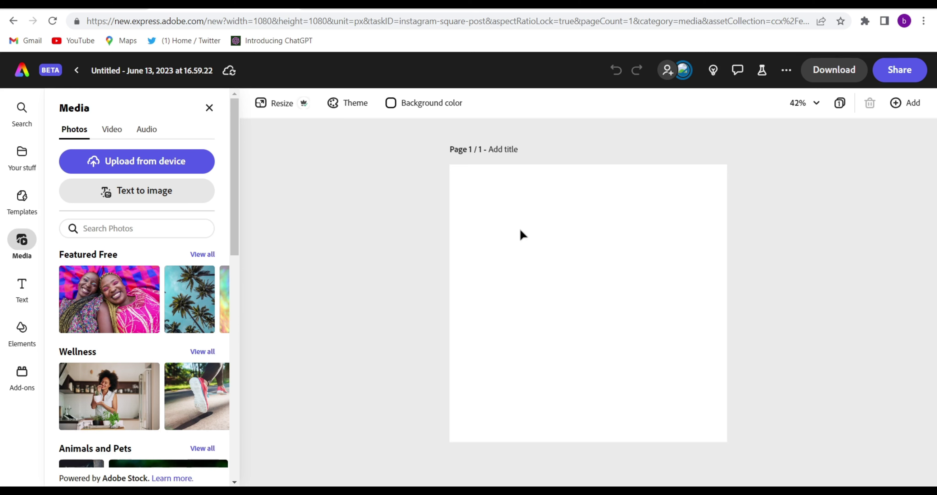
# Step: Add a Square (1:1) text-to-image frame with the prompt "a street food cart with lots of non veg item and lots of colorful soda."
pyautogui.click(165, 196)
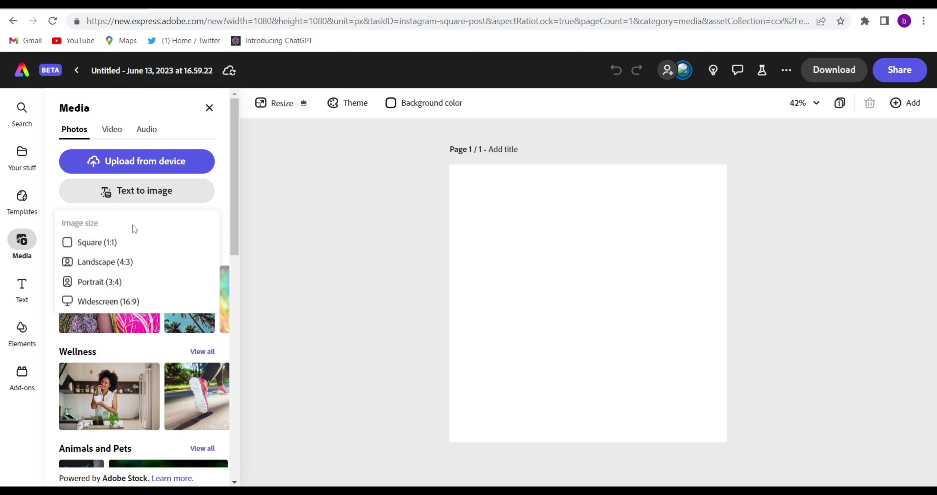
pyautogui.click(113, 250)
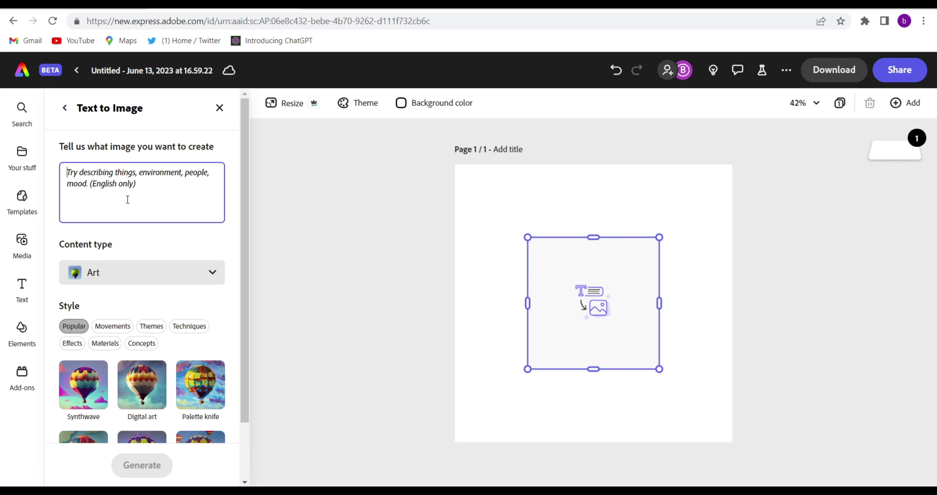
pyautogui.write('a street food cart with lots of non veg item and lots of colorful soda.')
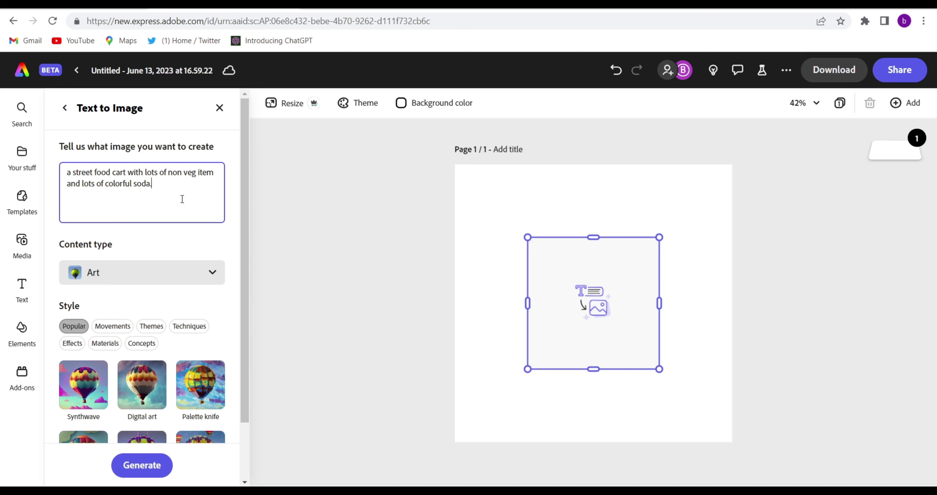
# Step: Set the image's content type to Photo and add the Bokeh effect style, checking the selected styles
pyautogui.click(211, 278)
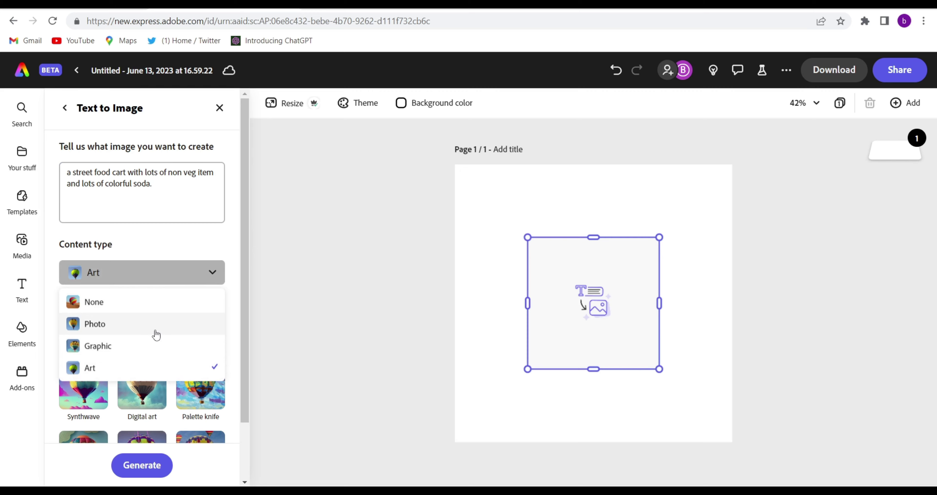
pyautogui.click(156, 335)
pyautogui.moveTo(244, 225); pyautogui.dragTo(251, 304)
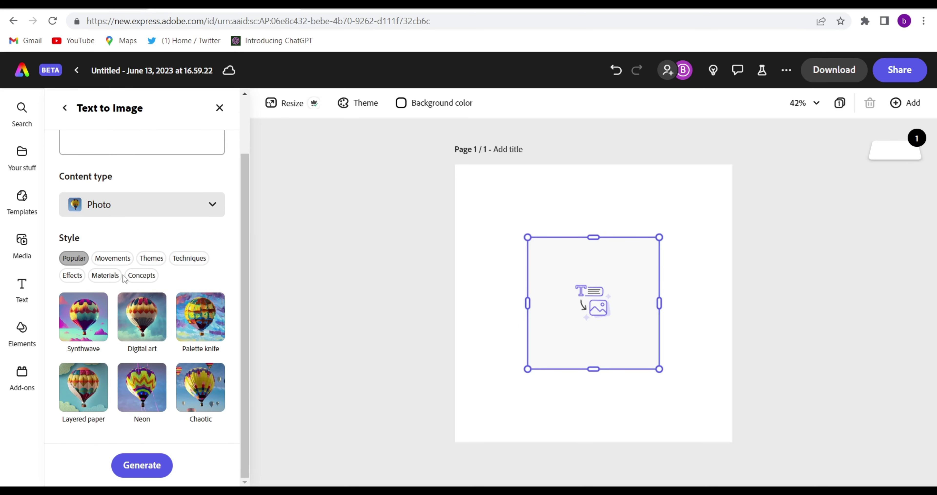
pyautogui.click(80, 278)
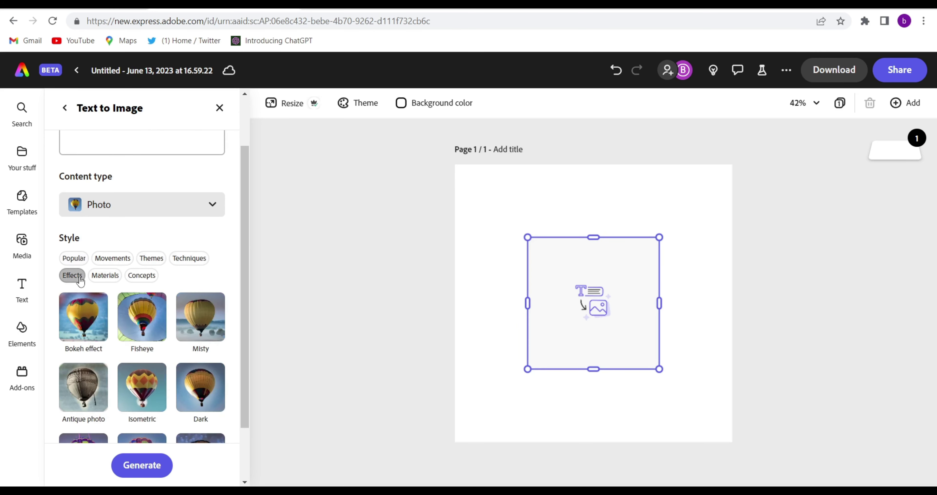
pyautogui.click(86, 328)
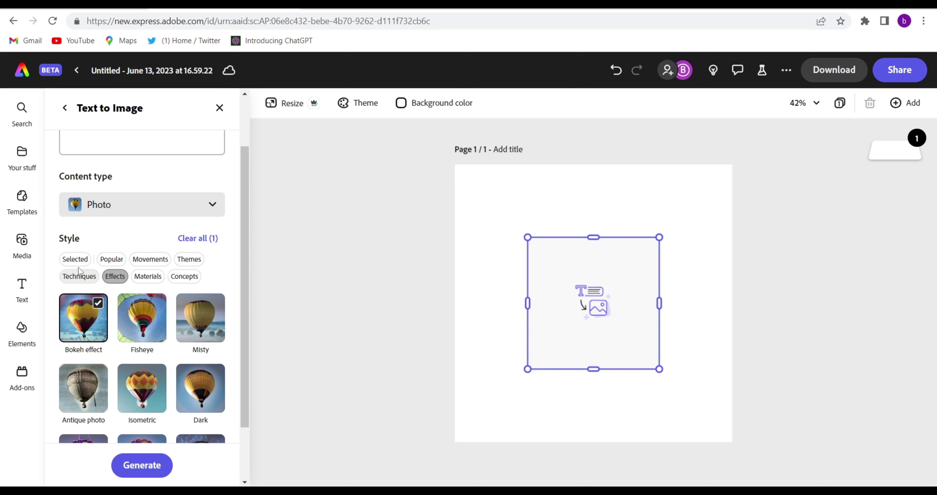
pyautogui.click(75, 259)
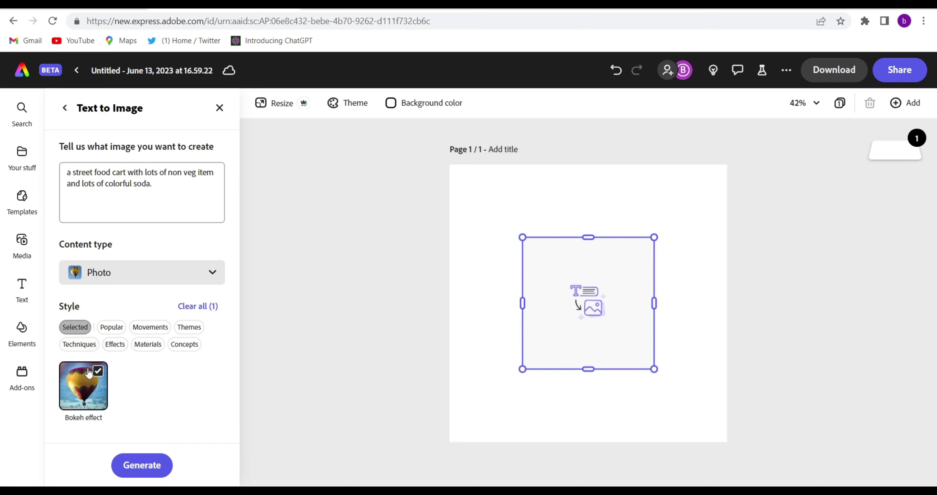
# Step: Add the popular Synthwave style and generate the street food cart images
pyautogui.click(112, 327)
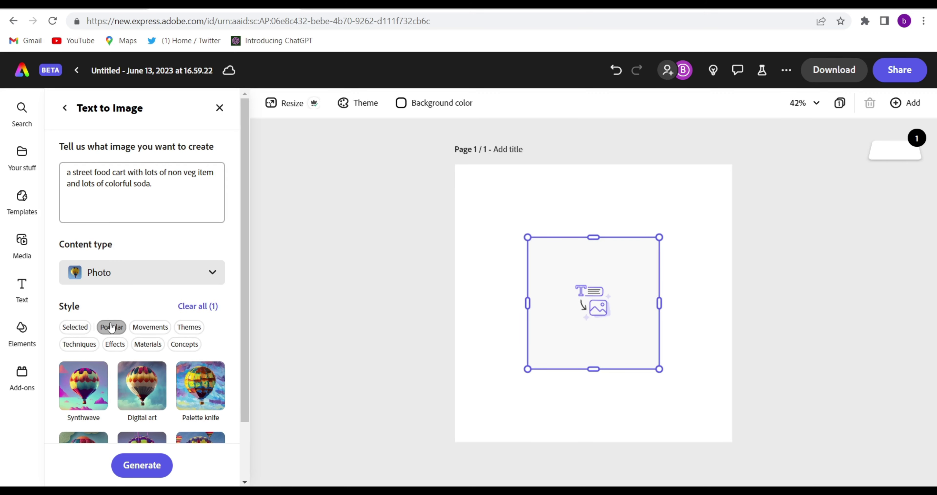
pyautogui.click(84, 395)
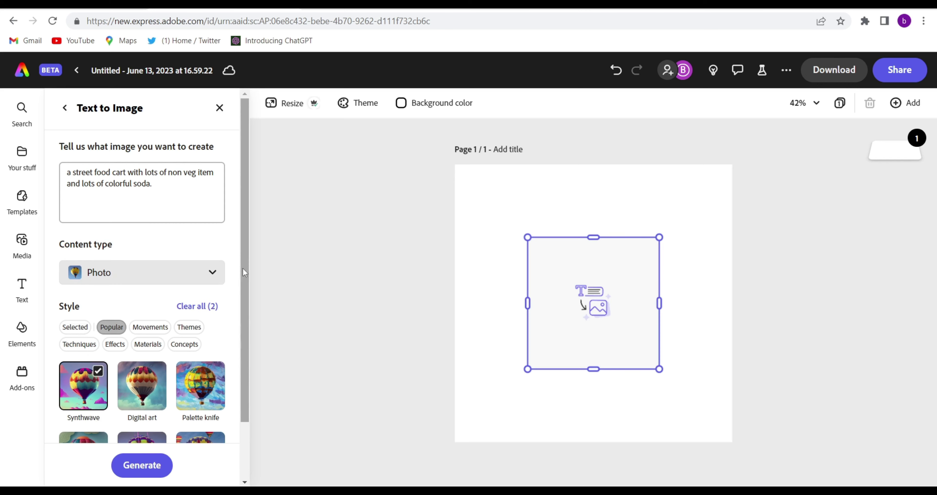
pyautogui.moveTo(244, 269); pyautogui.dragTo(250, 325)
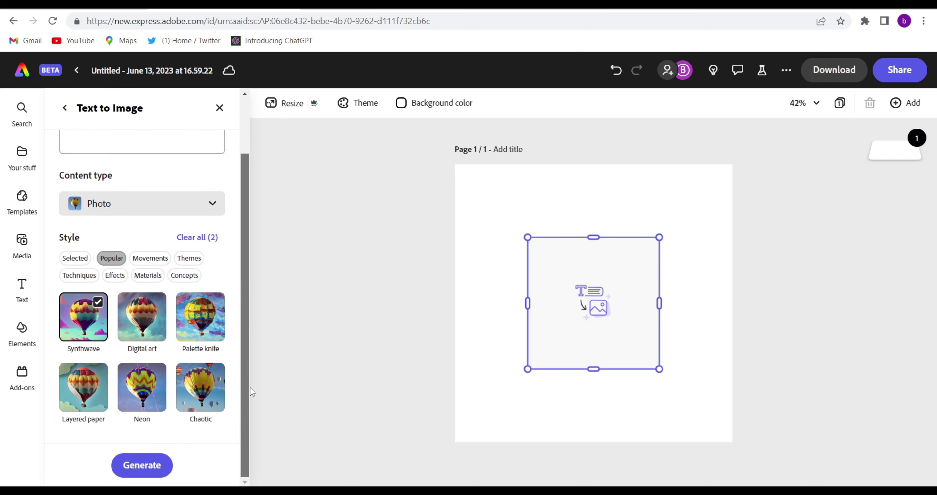
pyautogui.click(146, 466)
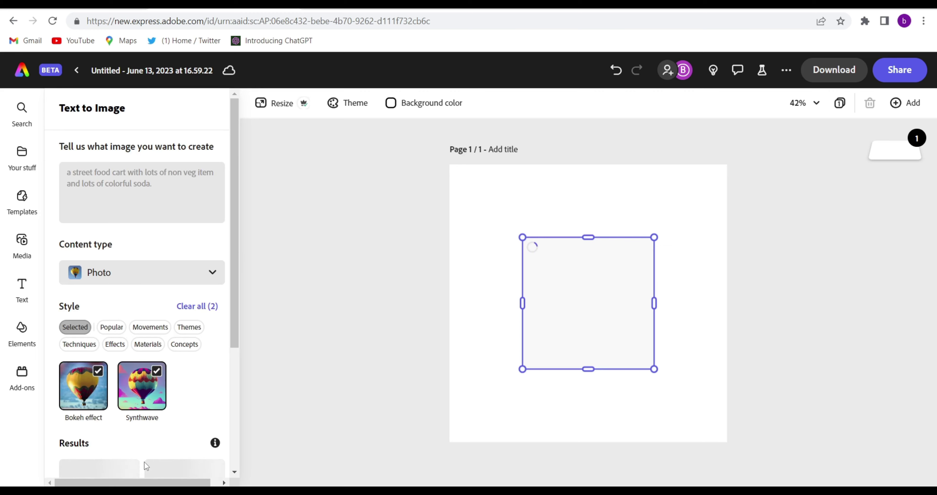
# Step: Preview the generated food cart variations one after another on the page to compare them
pyautogui.moveTo(233, 296); pyautogui.dragTo(234, 388)
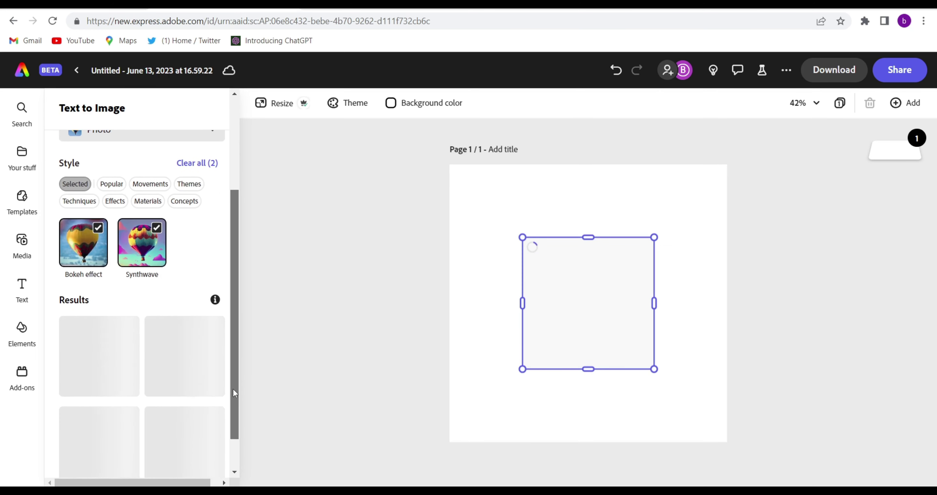
pyautogui.moveTo(234, 385); pyautogui.dragTo(234, 412)
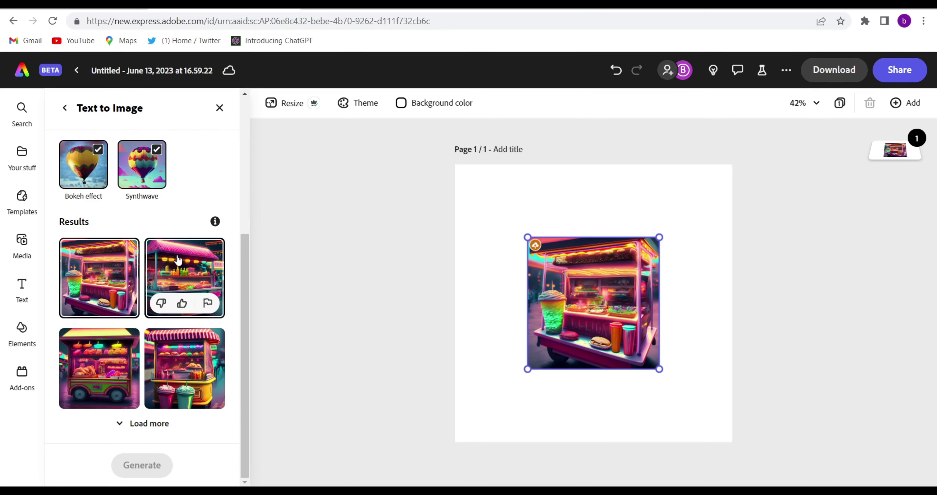
pyautogui.click(180, 269)
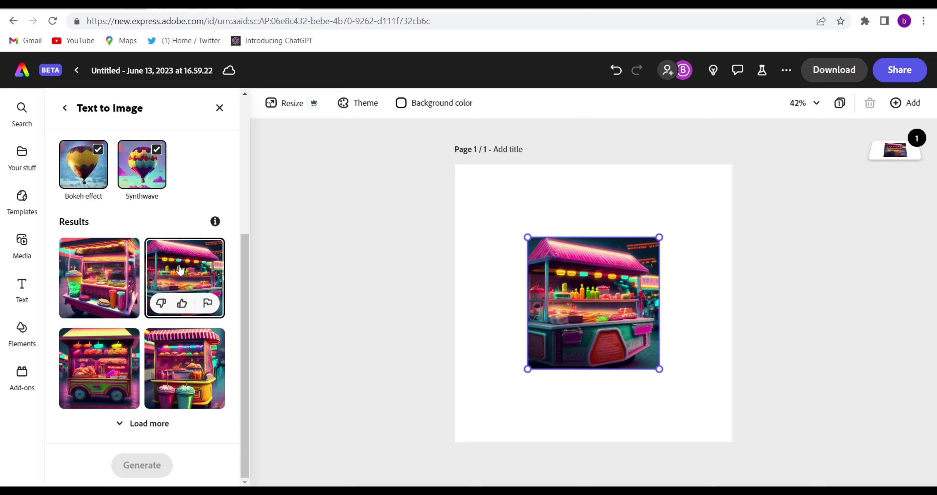
pyautogui.click(68, 270)
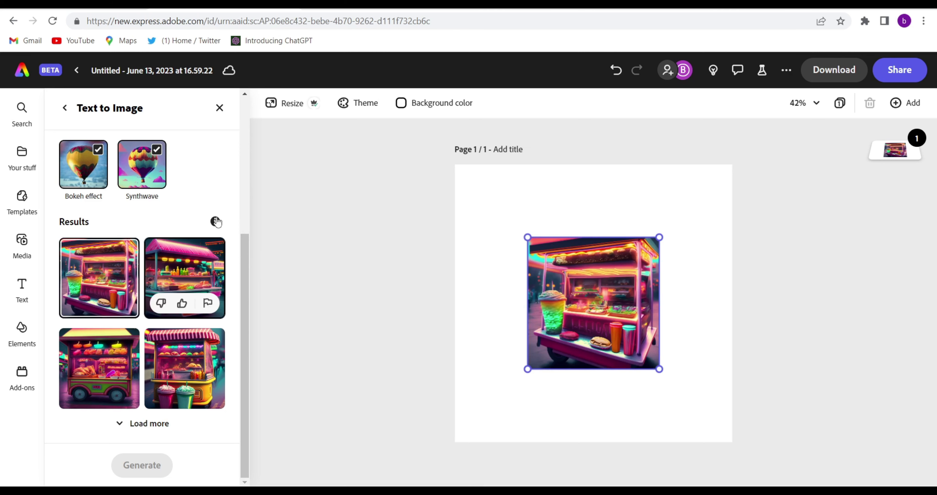
pyautogui.click(177, 355)
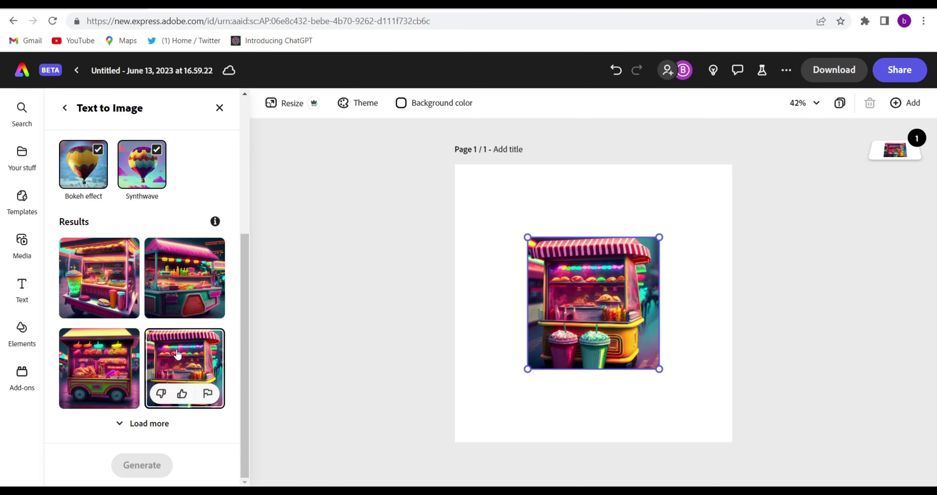
pyautogui.click(96, 356)
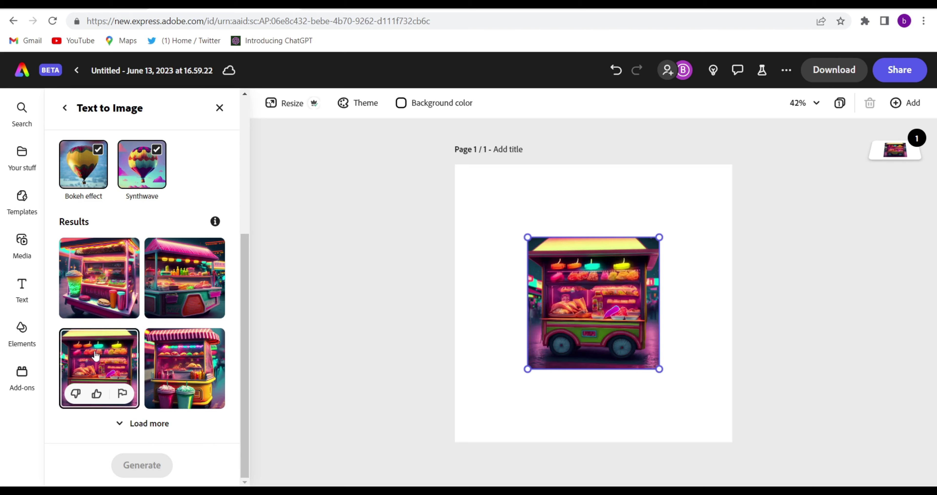
# Step: Load more generated results and try several of the new food cart images on the page
pyautogui.click(160, 423)
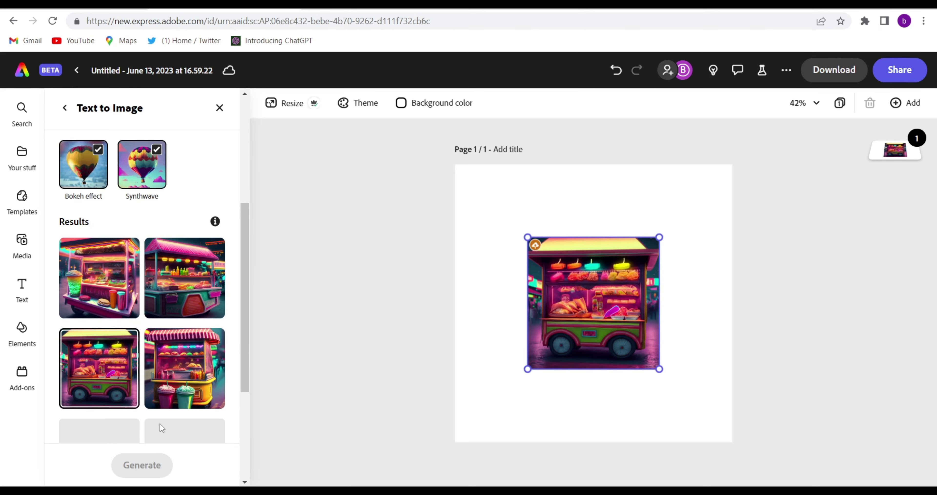
pyautogui.moveTo(241, 328); pyautogui.dragTo(245, 397)
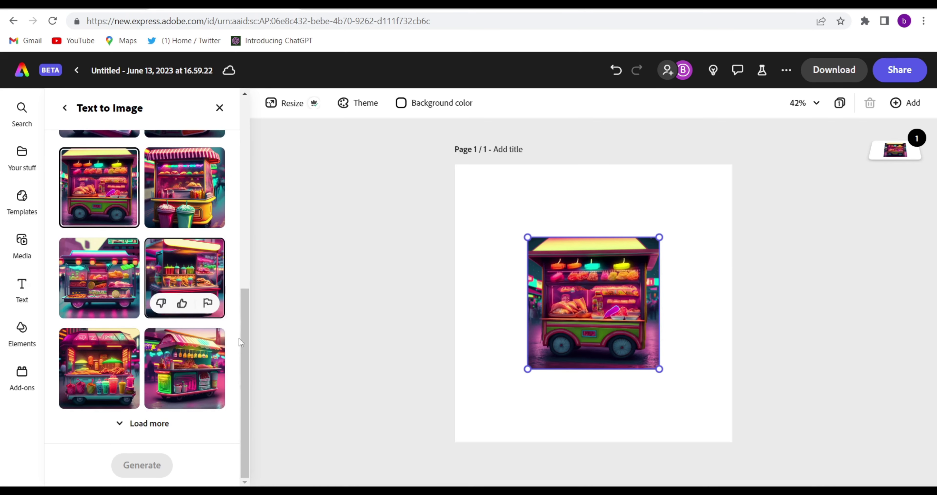
pyautogui.click(176, 355)
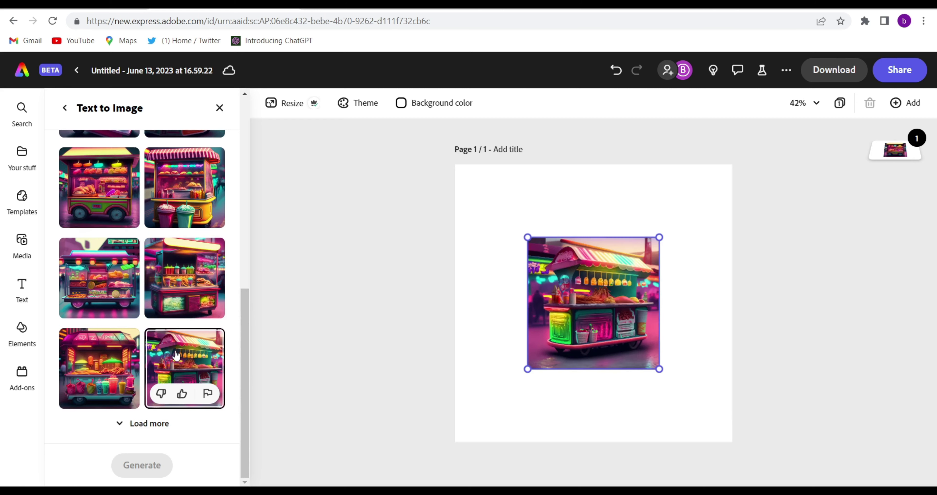
pyautogui.click(183, 278)
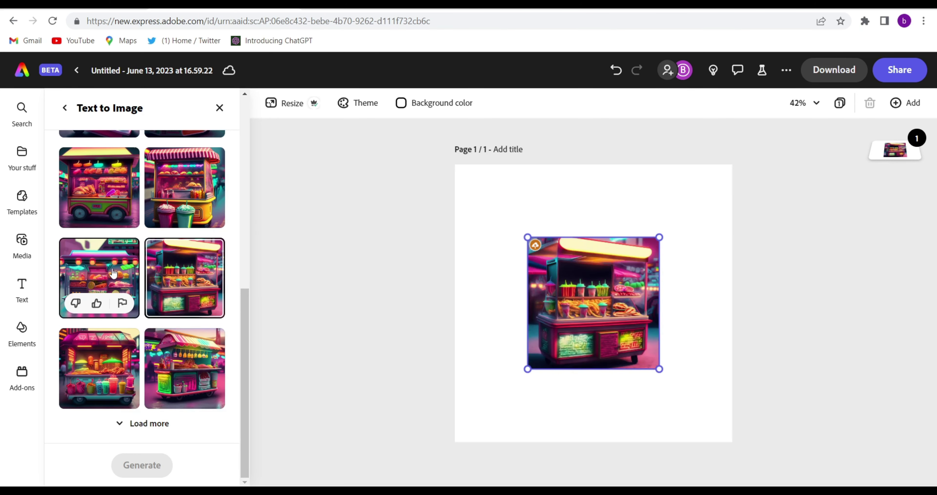
pyautogui.click(94, 273)
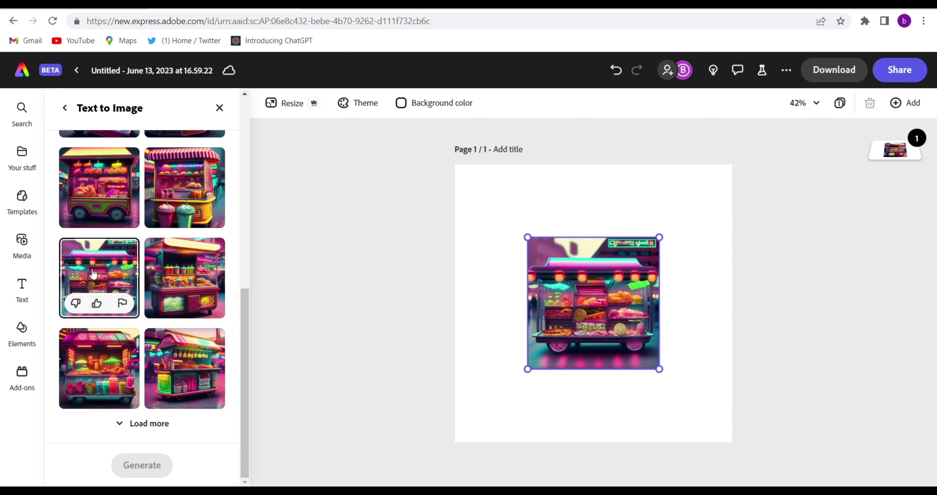
# Step: Choose the cart image with green-lidded cups and fries and set it as the page background
pyautogui.click(168, 269)
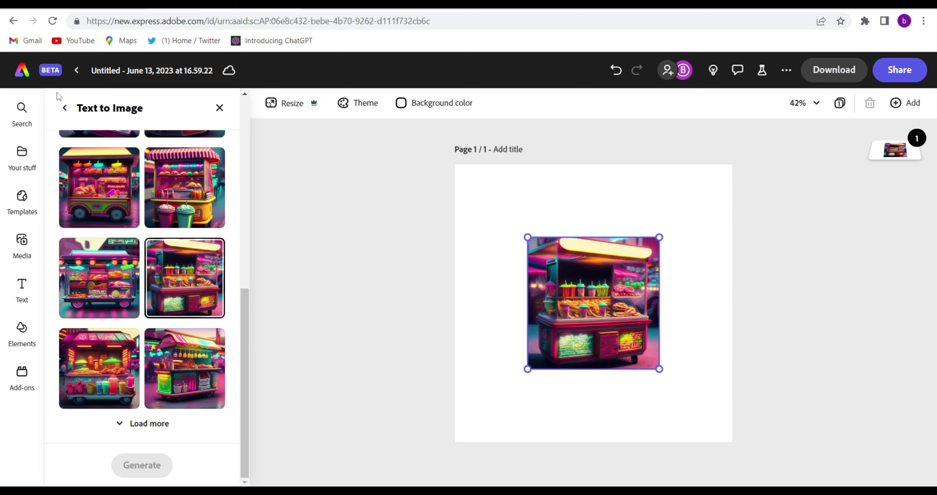
pyautogui.click(64, 110)
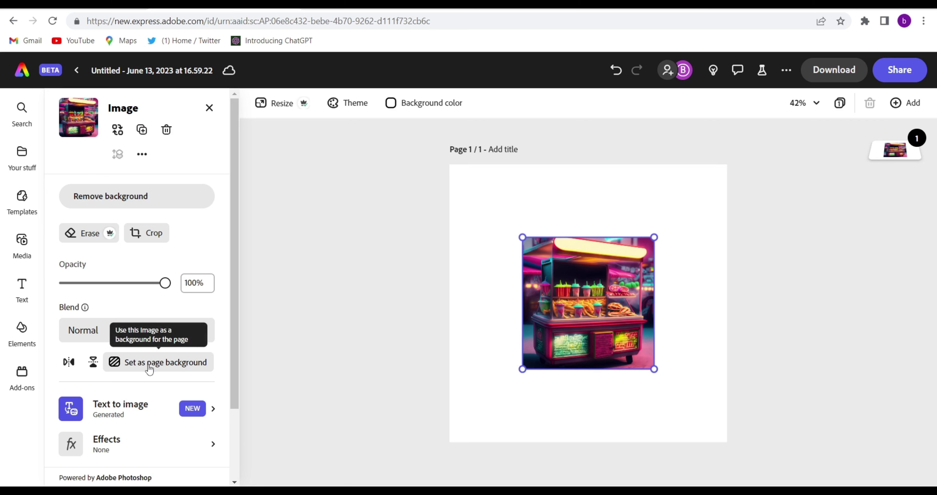
pyautogui.click(150, 368)
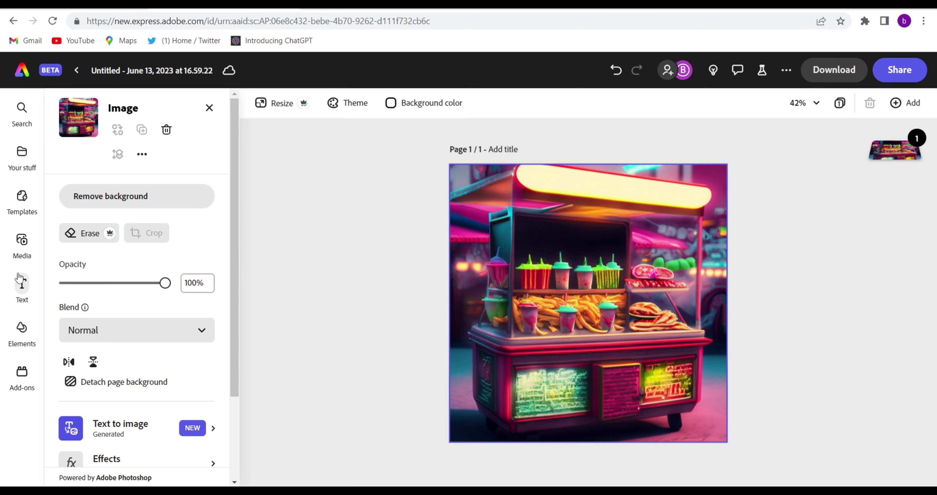
# Step: Add the text "MY NEW CART" to the page and give it a custom blue fill, #1B31B3
pyautogui.click(22, 285)
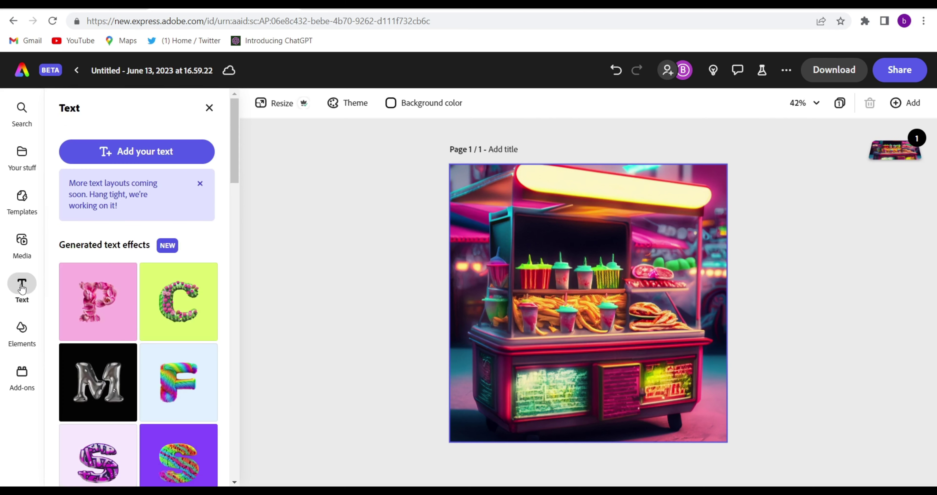
pyautogui.click(138, 152)
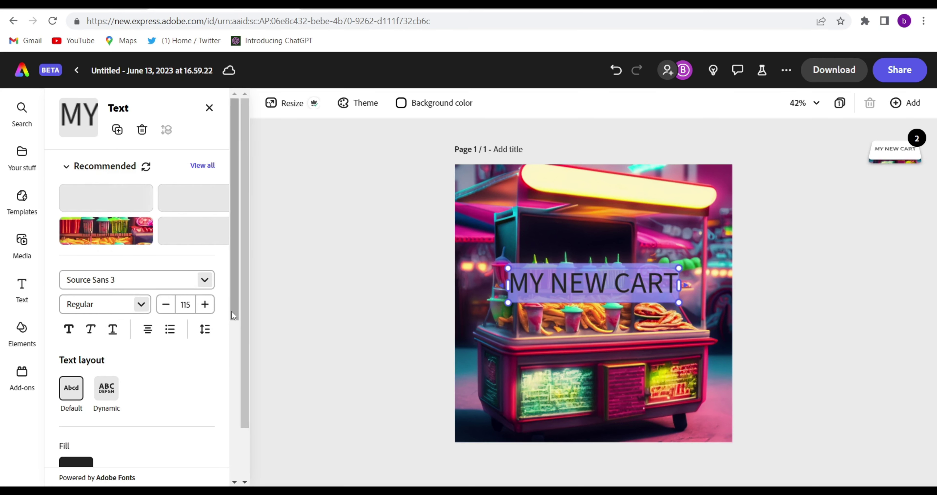
pyautogui.scroll(-3, 233, 315)
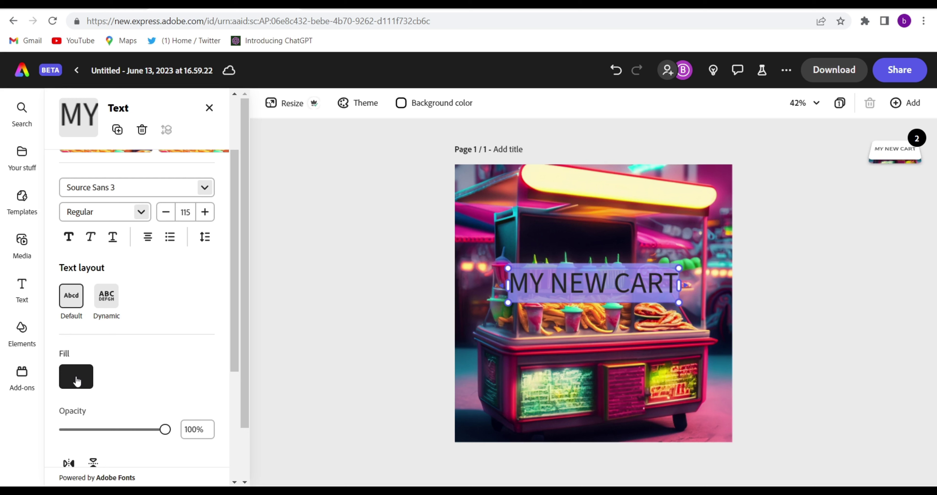
pyautogui.click(78, 380)
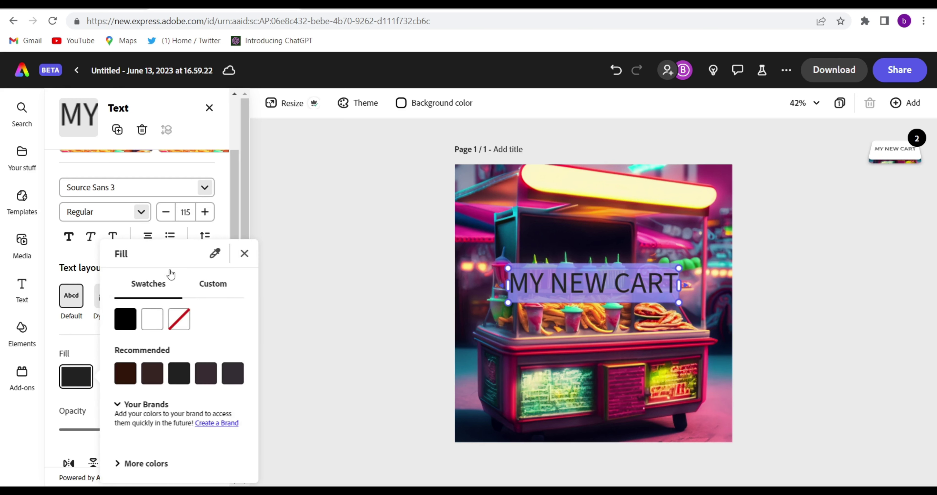
pyautogui.click(214, 283)
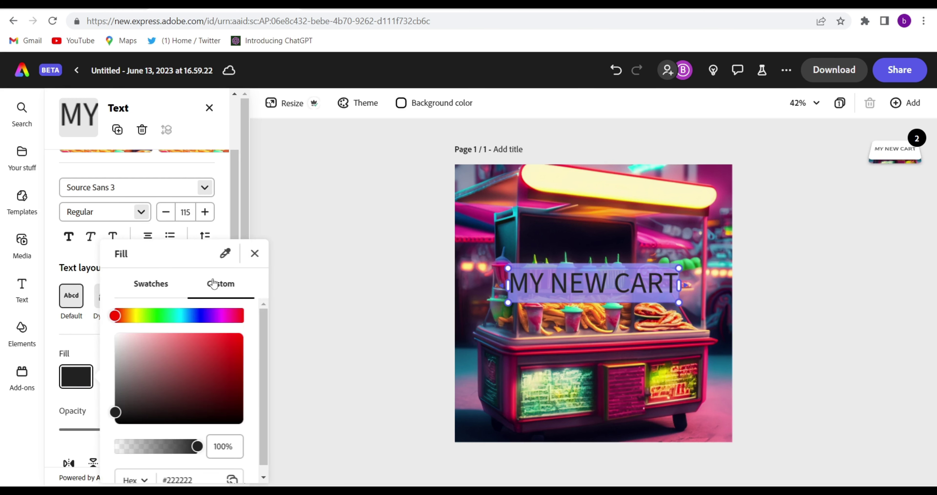
pyautogui.click(197, 316)
pyautogui.click(225, 360)
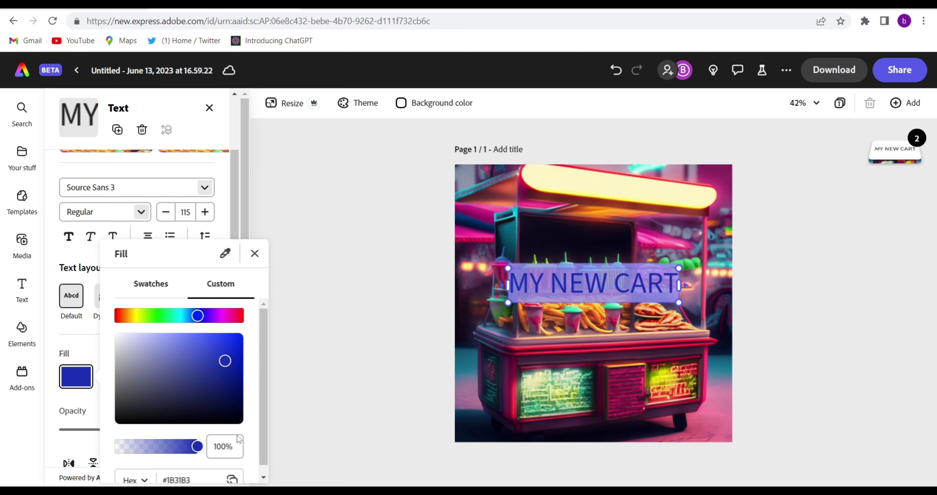
# Step: Reduce the "MY NEW CART" title to font size 80 and position it on the cart's glowing yellow sign
pyautogui.click(254, 253)
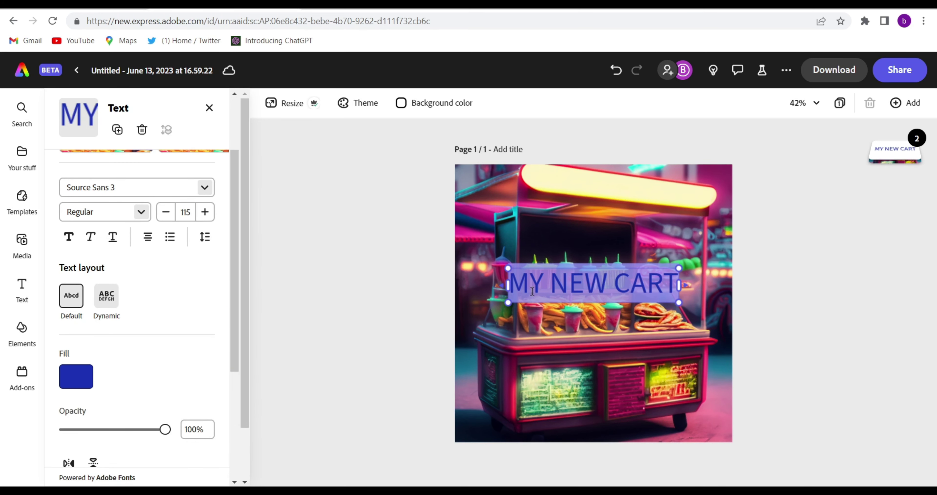
pyautogui.click(553, 281)
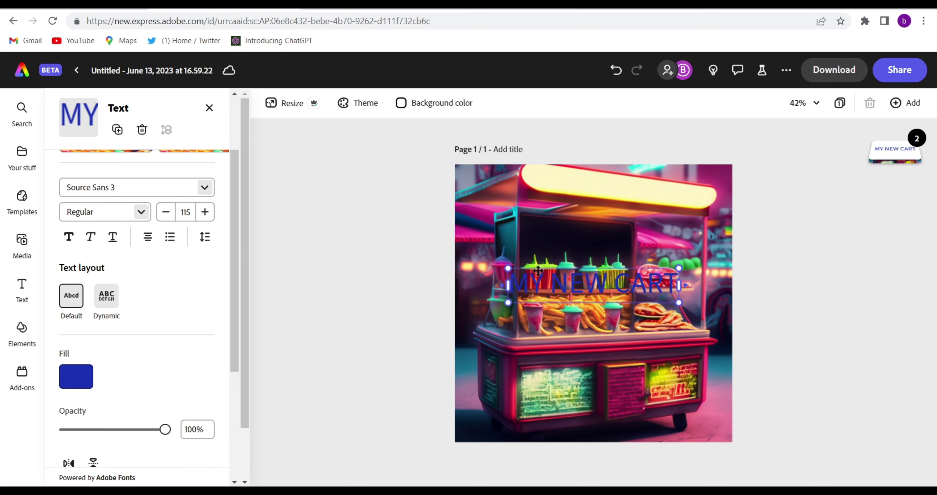
pyautogui.moveTo(541, 267); pyautogui.dragTo(651, 201)
pyautogui.moveTo(607, 186)
pyautogui.mouseDown()
pyautogui.moveTo(586, 185)
pyautogui.moveTo(599, 175)
pyautogui.mouseUp()
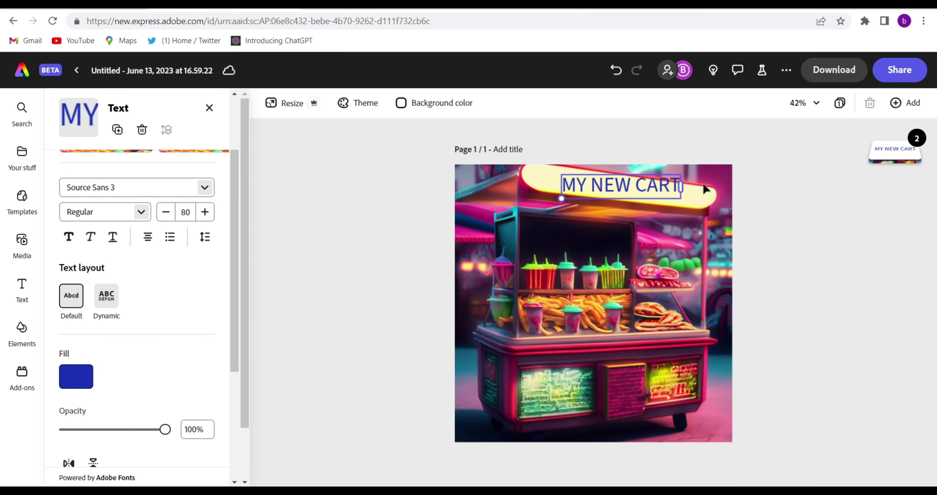
pyautogui.click(505, 312)
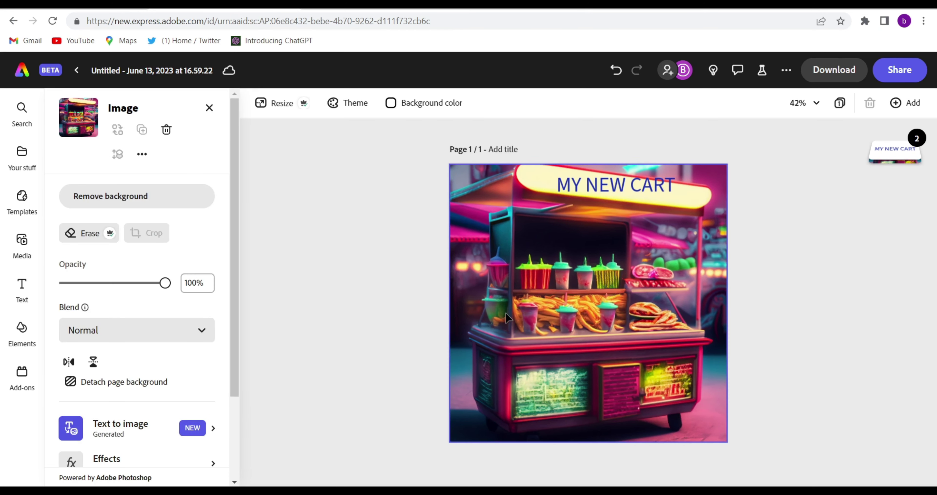
# Step: Search the design assets for "FOOD" and place the salad plate graphic, scaled down, on the cart's upper right shelf above the flatbreads
pyautogui.click(21, 329)
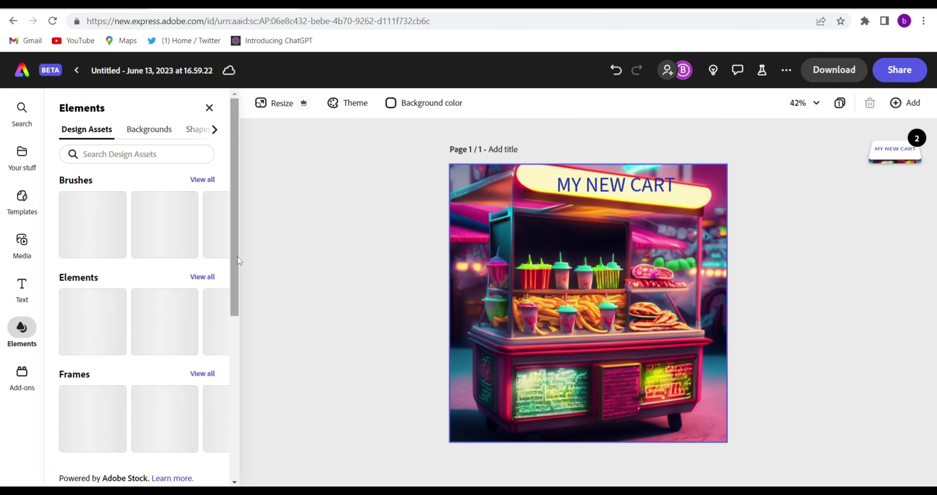
pyautogui.moveTo(238, 257); pyautogui.dragTo(236, 232)
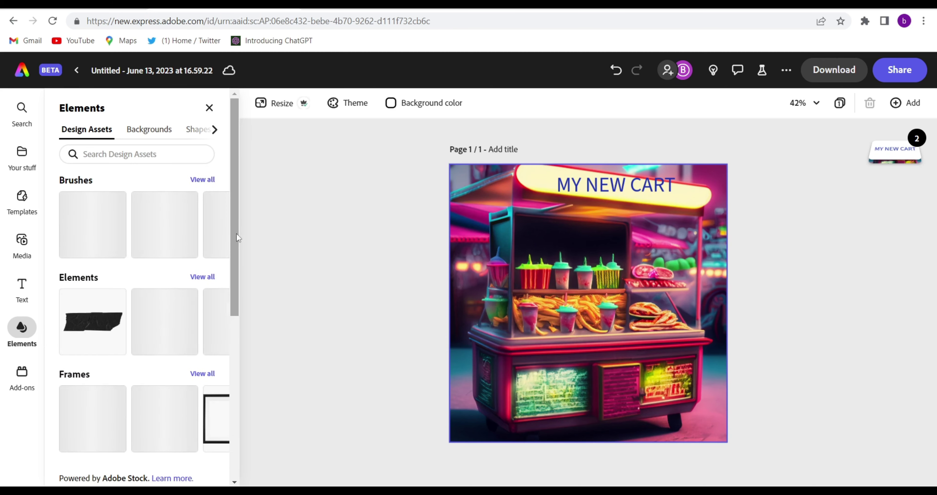
pyautogui.write('FOOD')
pyautogui.press('Return')
pyautogui.moveTo(231, 150)
pyautogui.mouseDown()
pyautogui.moveTo(236, 186)
pyautogui.moveTo(230, 148)
pyautogui.mouseUp()
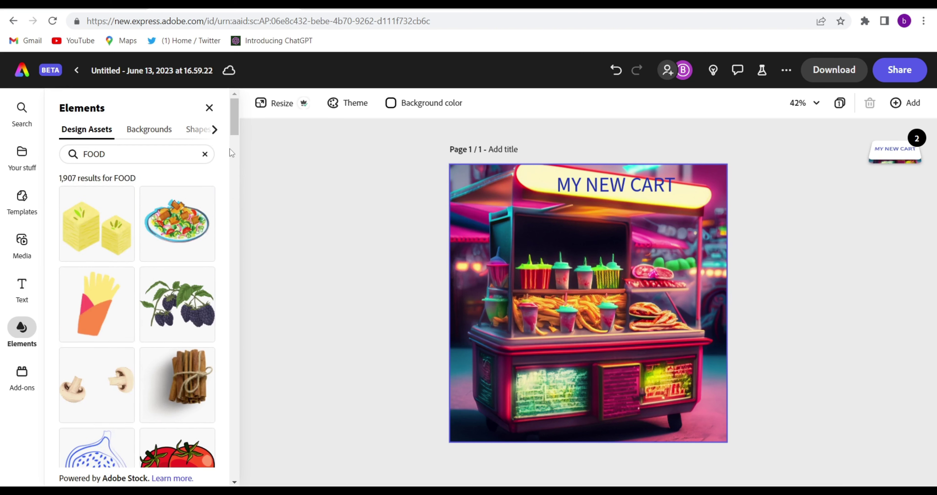
pyautogui.moveTo(193, 218); pyautogui.dragTo(547, 283)
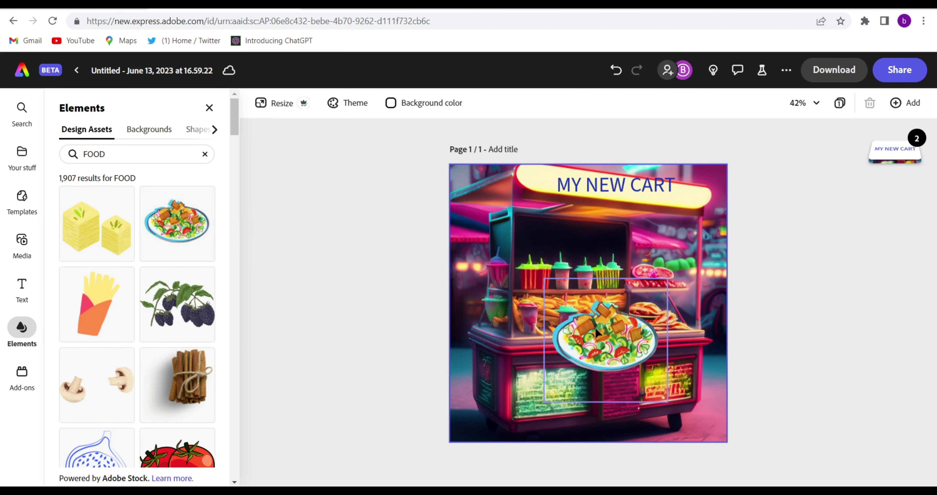
pyautogui.moveTo(639, 328); pyautogui.dragTo(654, 265)
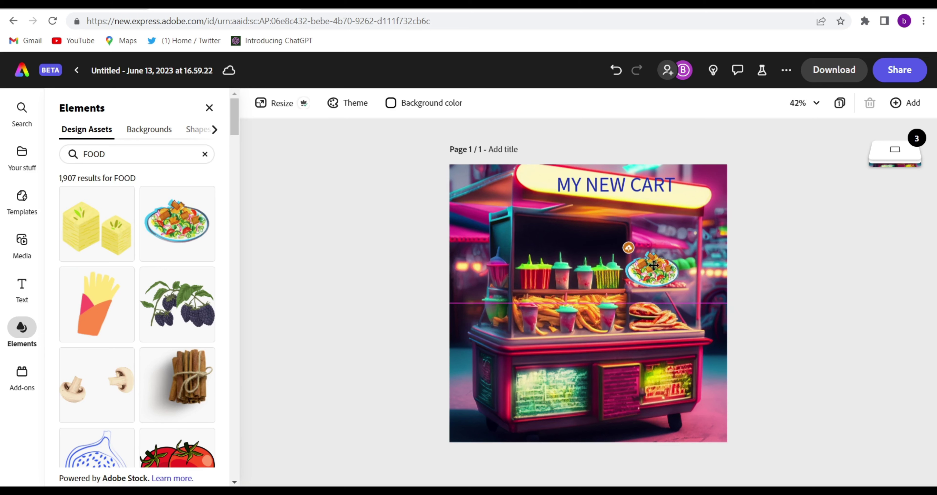
pyautogui.click(584, 250)
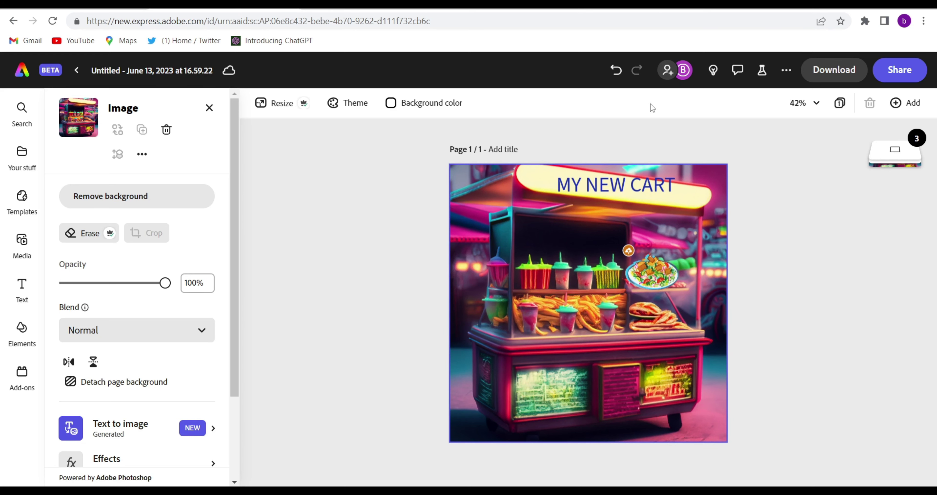
pyautogui.click(793, 182)
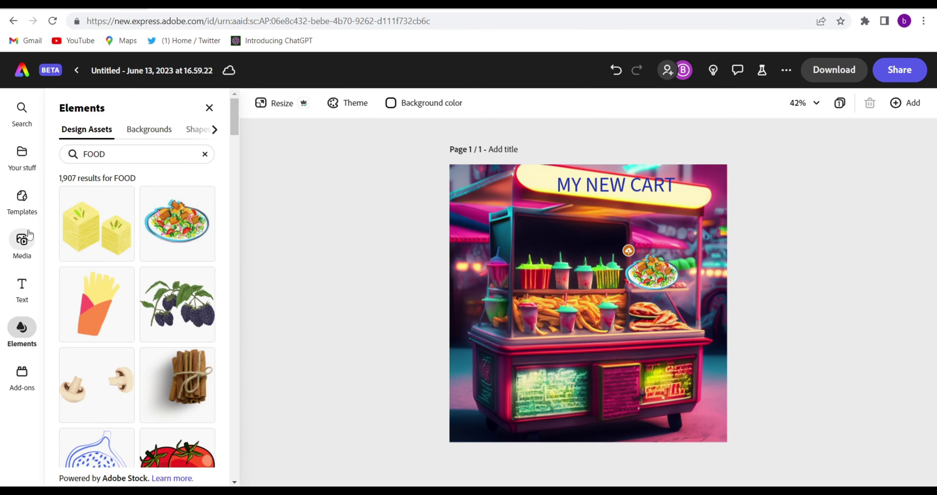